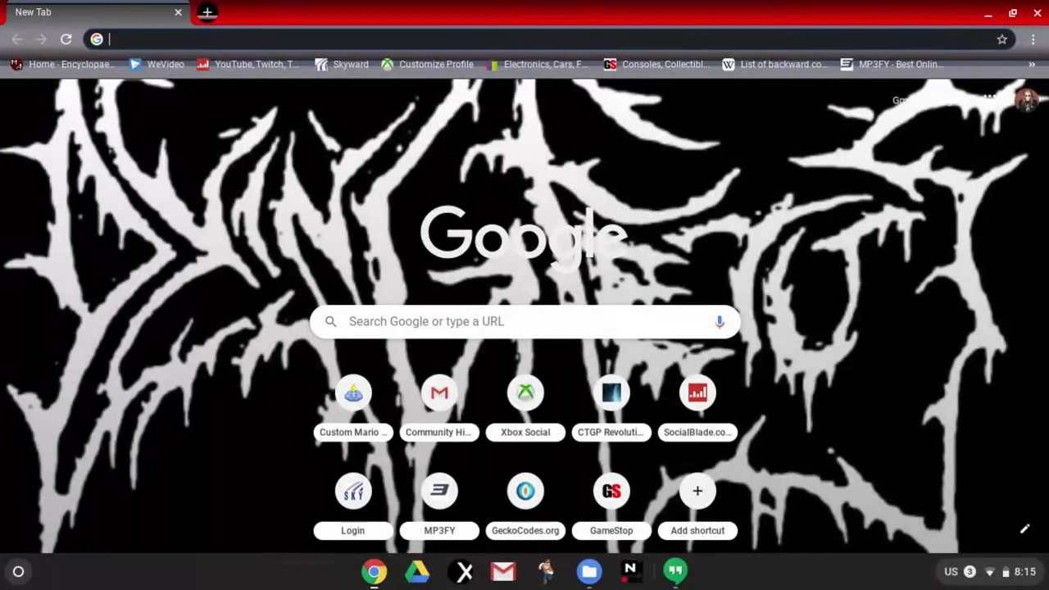
# Search the web for "download wii mod lite" and open the WiiMod Lite v1.7 release page on GitHub
pyautogui.write('down')
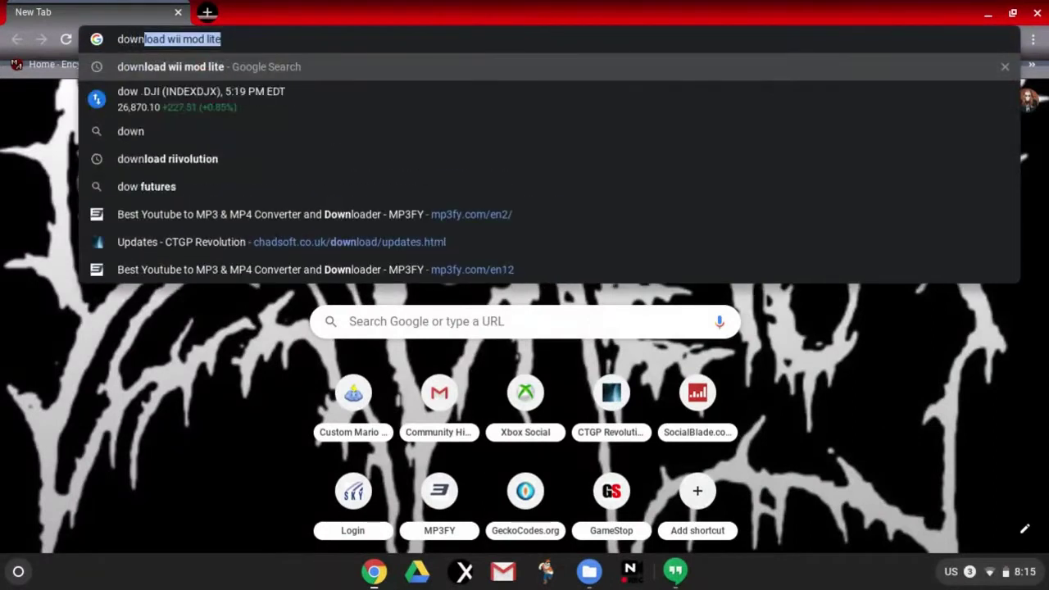
pyautogui.press('Return')
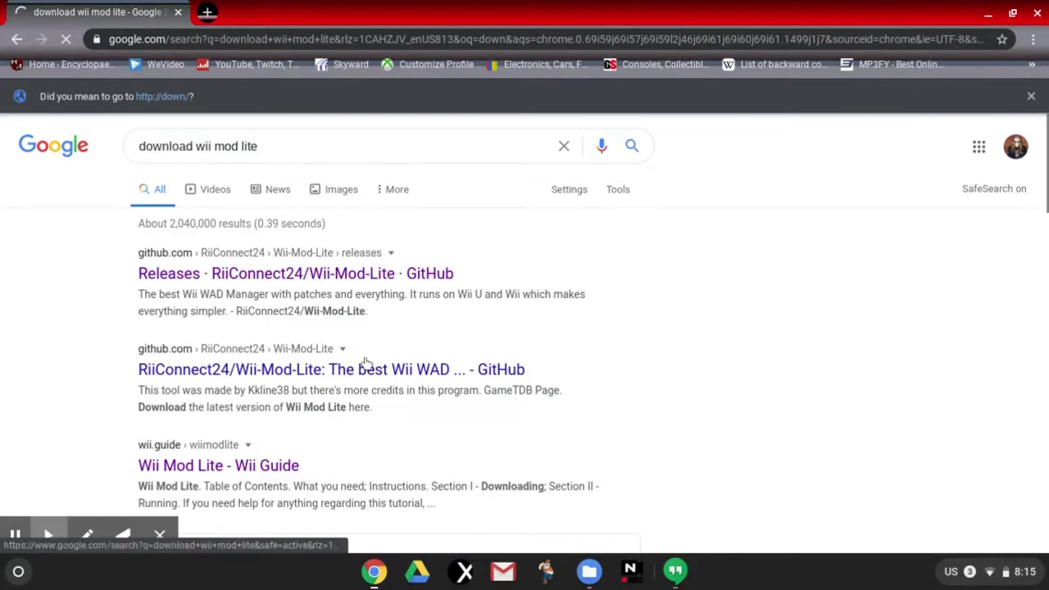
pyautogui.click(246, 276)
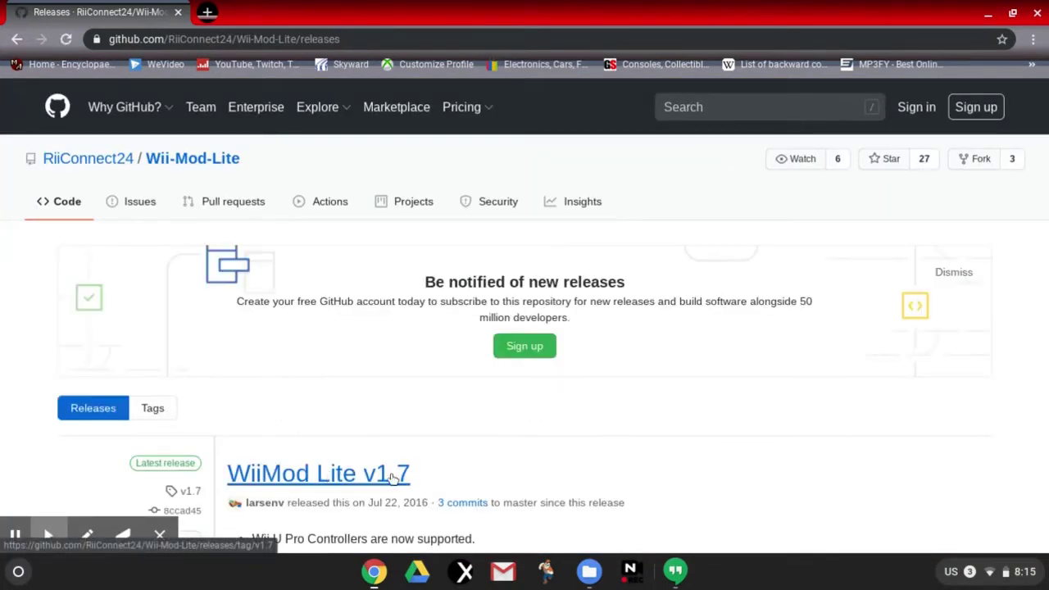
pyautogui.click(387, 475)
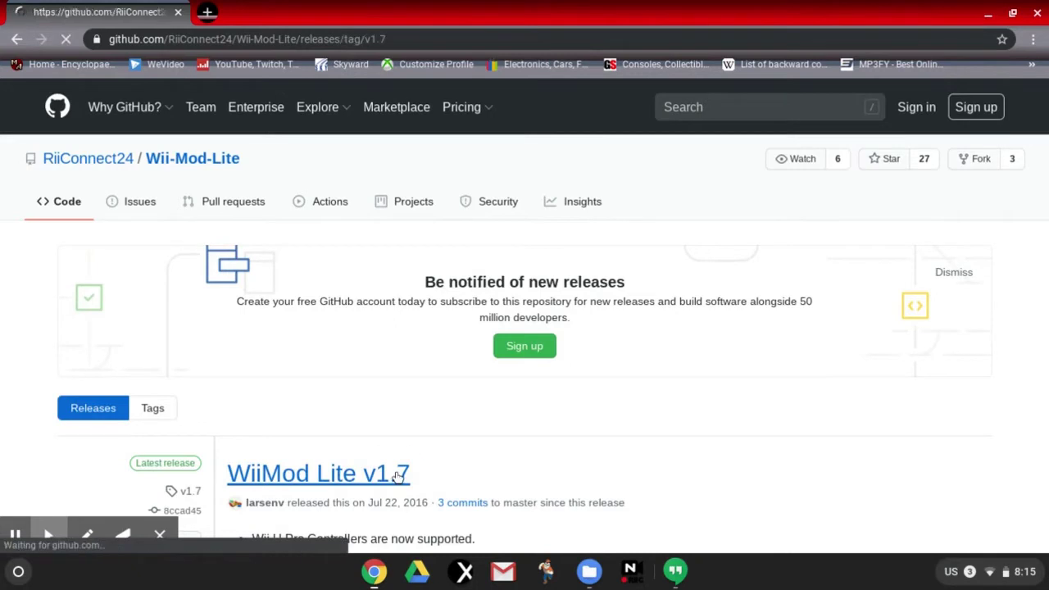
# Download WiiModLite_v1.7.zip from the release assets and dismiss the download notification
pyautogui.scroll(-3, 397, 478)
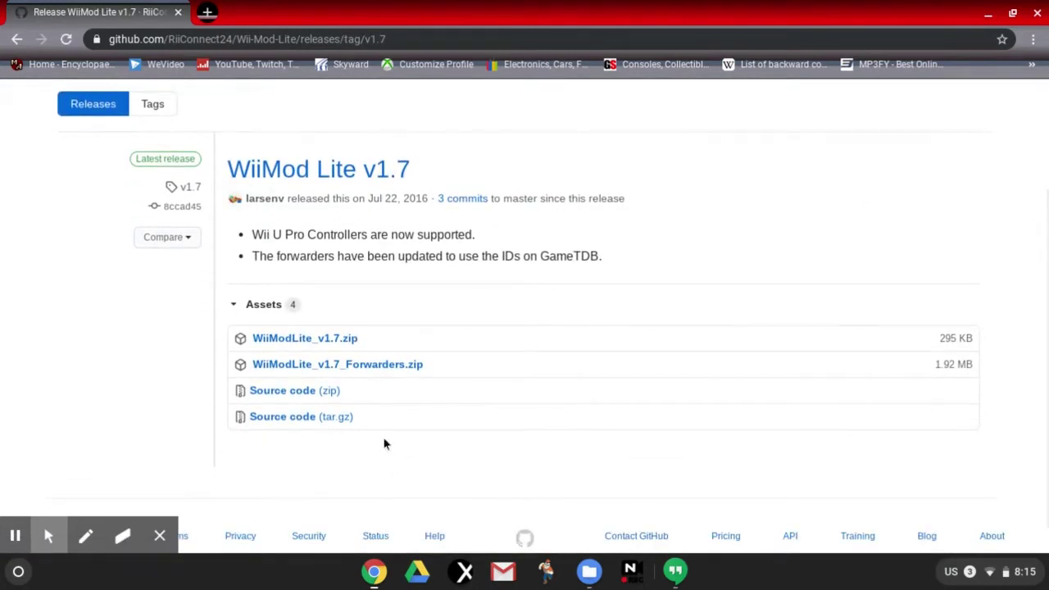
pyautogui.click(327, 340)
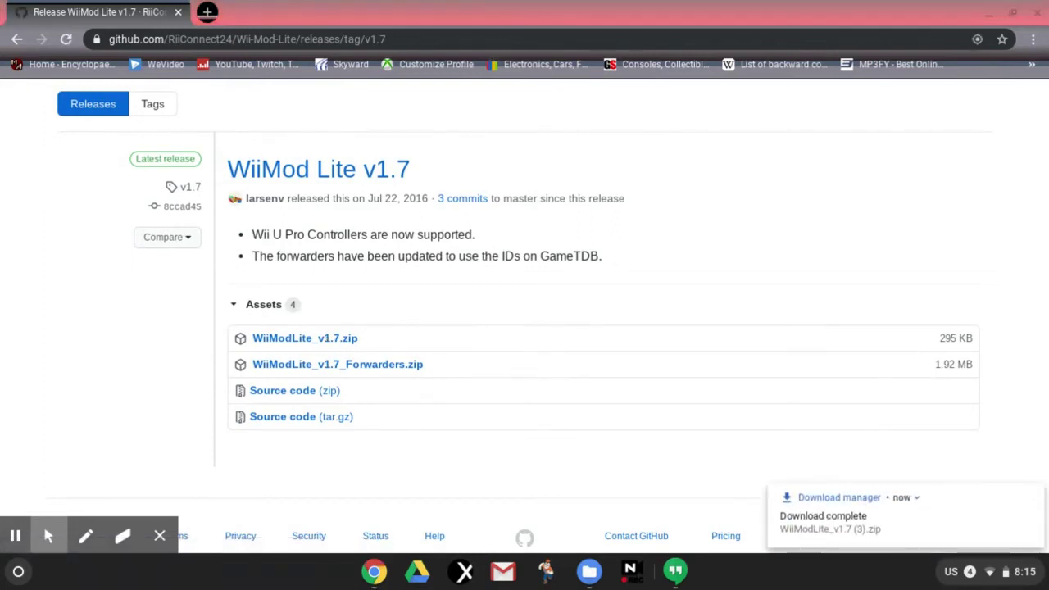
pyautogui.click(1034, 494)
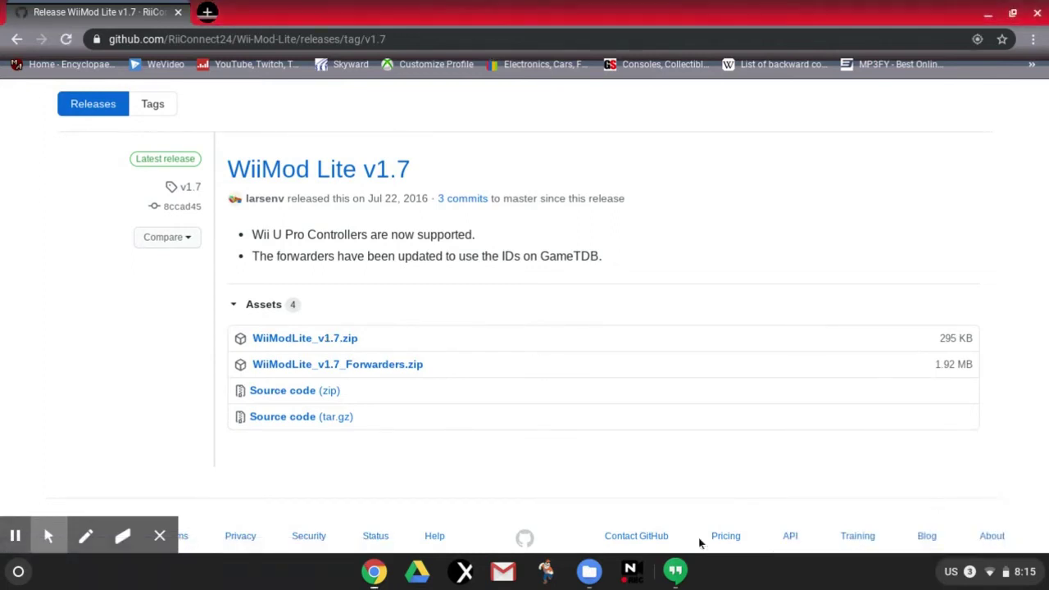
# Switch to the Files app, open the recent WiiModLite_v1.7 (3).zip archive and unmount the WiiModLite_v1.7 (2) archive
pyautogui.click(592, 573)
pyautogui.click(115, 88)
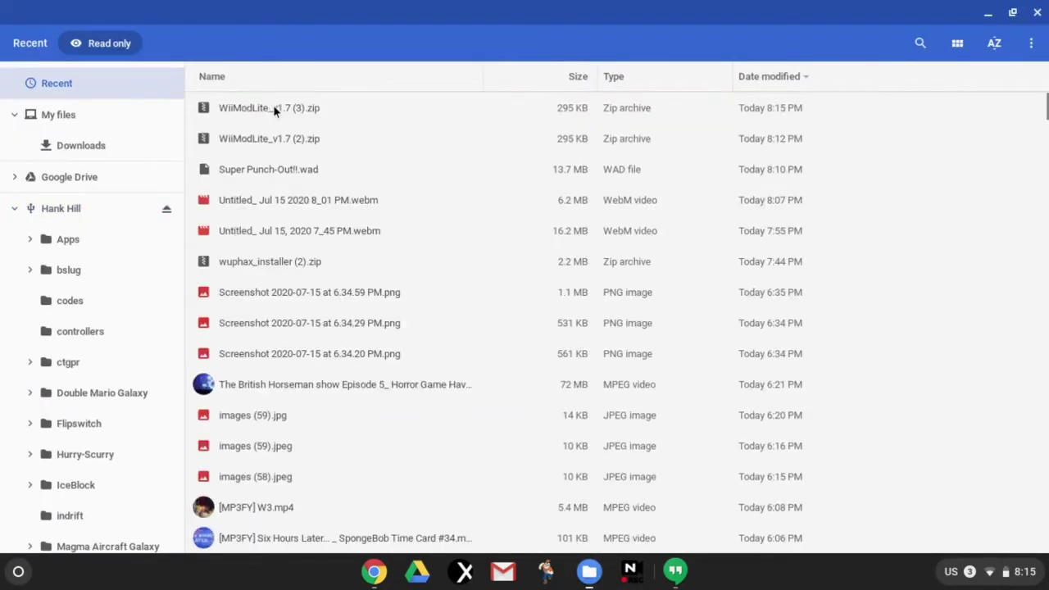
pyautogui.rightClick(271, 105)
pyautogui.click(312, 127)
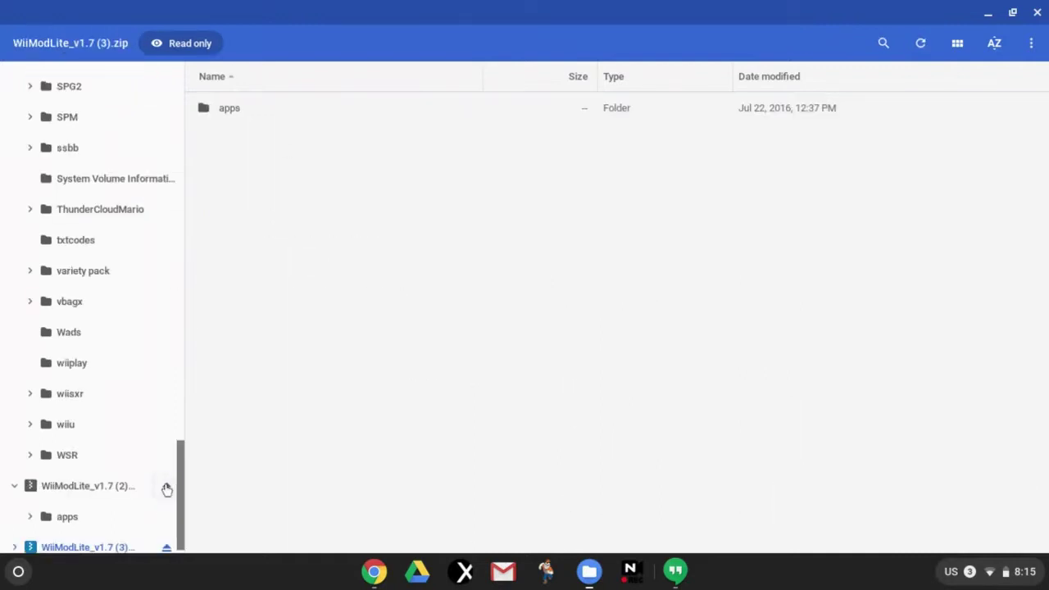
pyautogui.click(167, 488)
pyautogui.moveTo(180, 482); pyautogui.dragTo(184, 36)
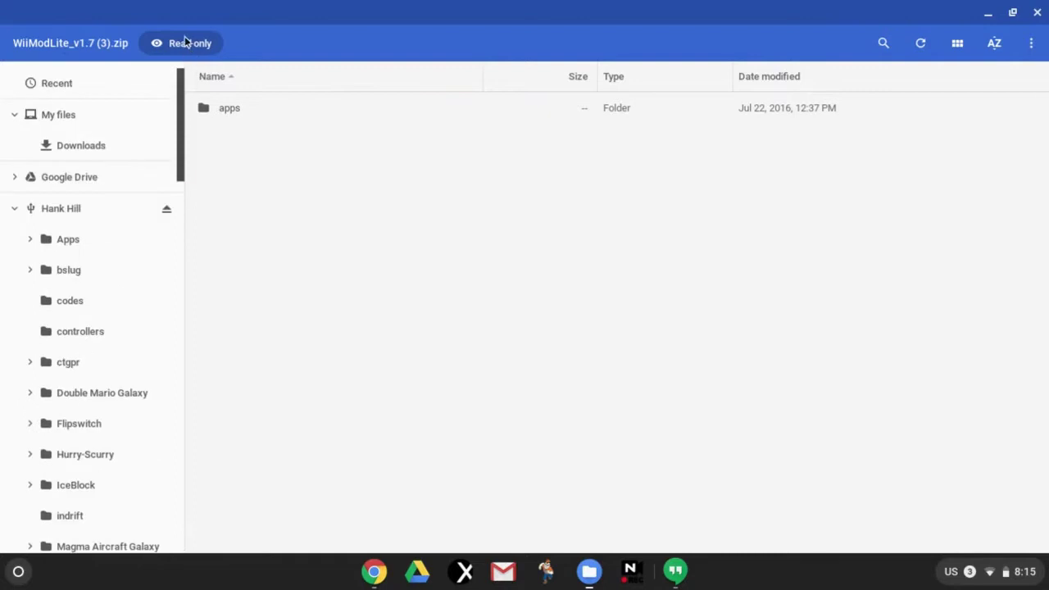
# Copy the WiiModLite folder from the archive's apps folder into the Apps folder on the Hank Hill drive
pyautogui.doubleClick(239, 111)
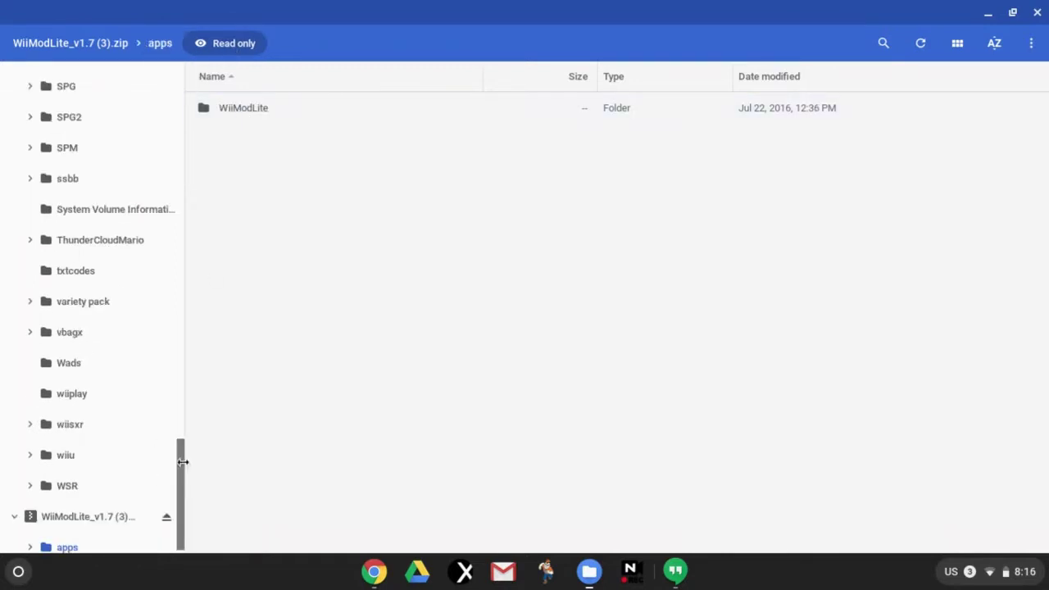
pyautogui.moveTo(183, 443); pyautogui.dragTo(177, 297)
pyautogui.moveTo(175, 457); pyautogui.dragTo(171, 5)
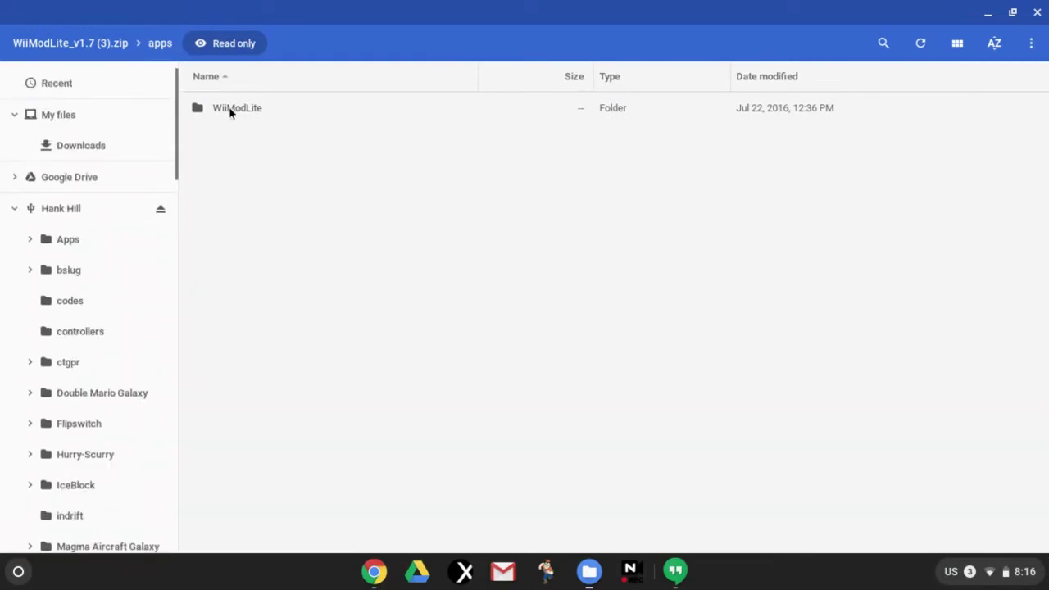
pyautogui.moveTo(228, 107); pyautogui.dragTo(68, 243)
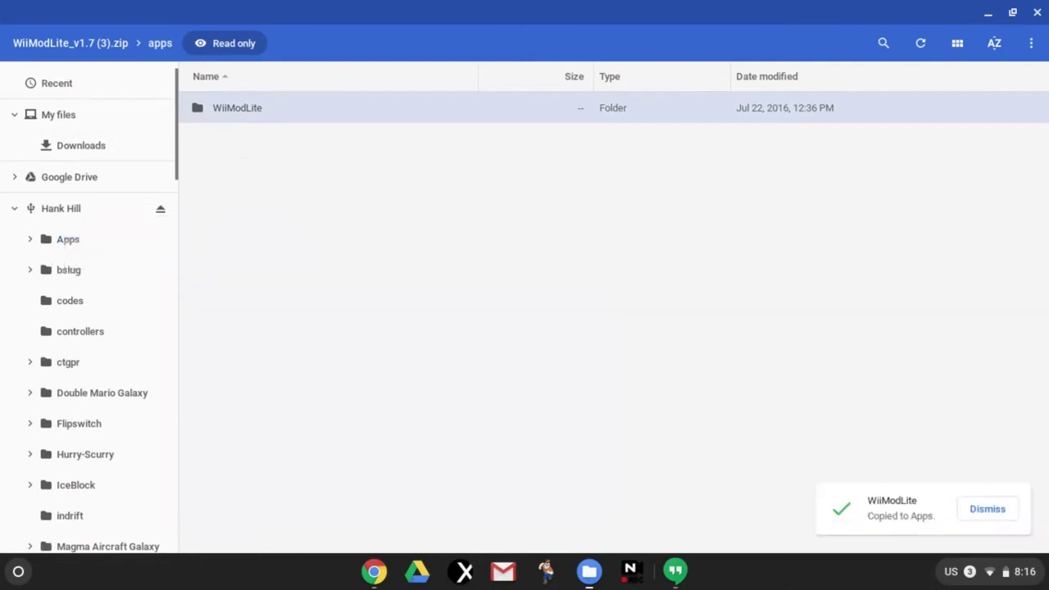
# Delete the duplicate WiiModLite (1) folder from the Apps folder on the Hank Hill drive
pyautogui.click(68, 241)
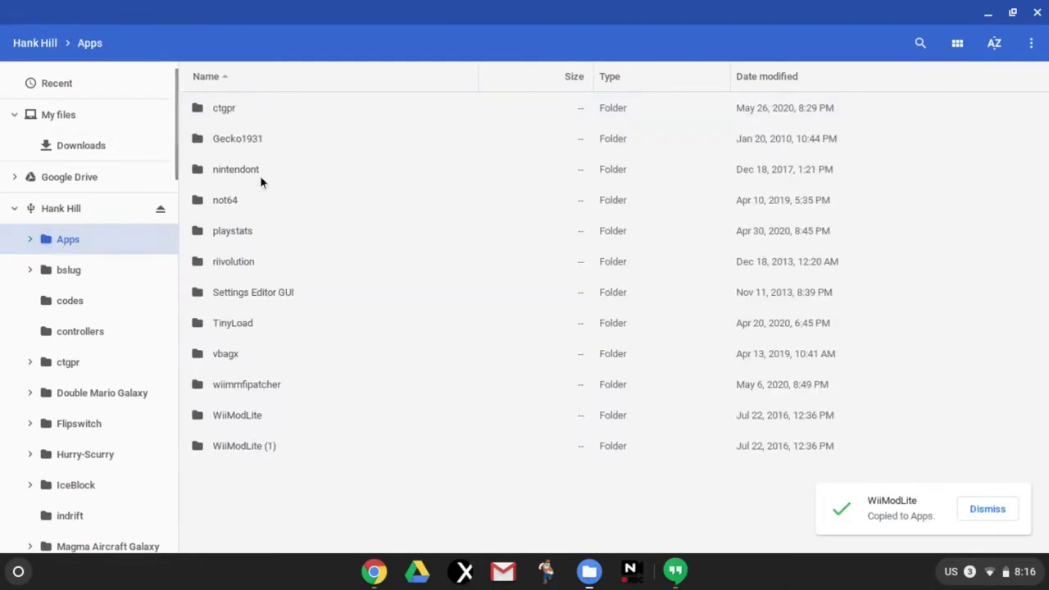
pyautogui.press('p')
pyautogui.press('Down')
pyautogui.press('Down')
pyautogui.press('Down')
pyautogui.press('Down')
pyautogui.press('Down')
pyautogui.press('Down')
pyautogui.press('Down')
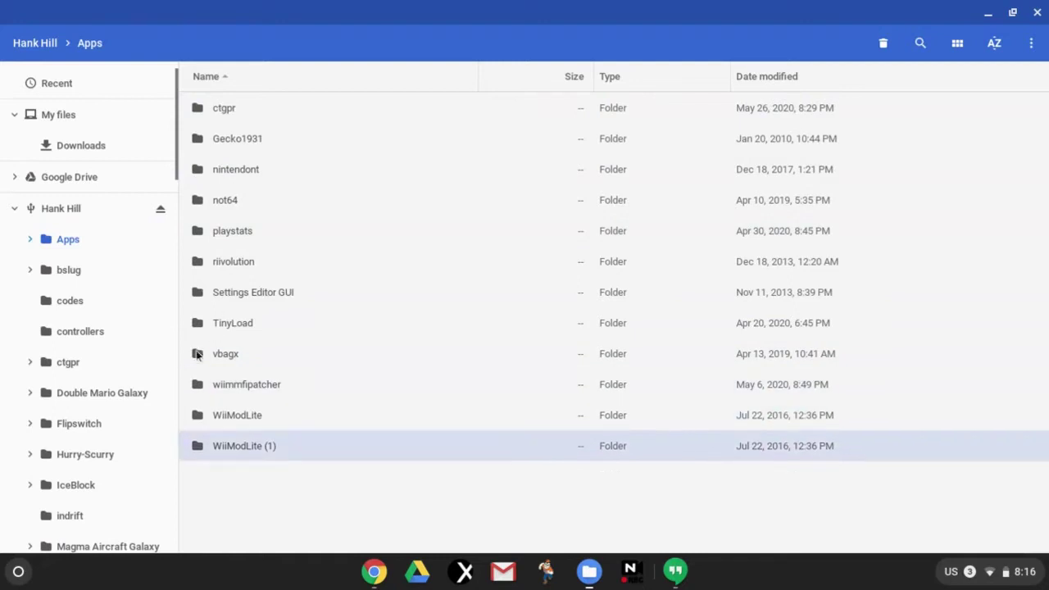
pyautogui.rightClick(236, 443)
pyautogui.click(244, 358)
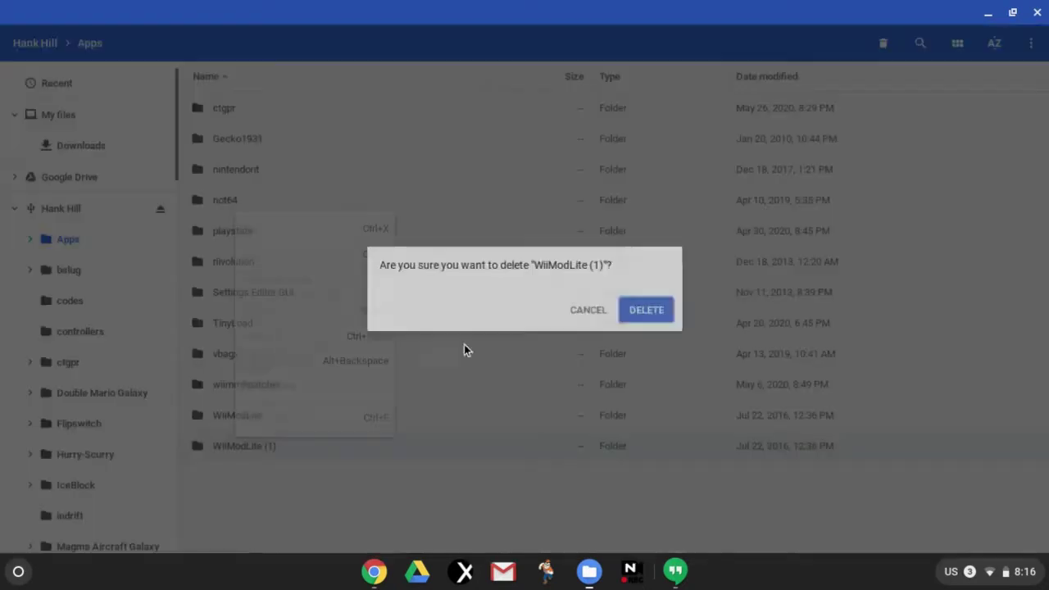
pyautogui.click(652, 310)
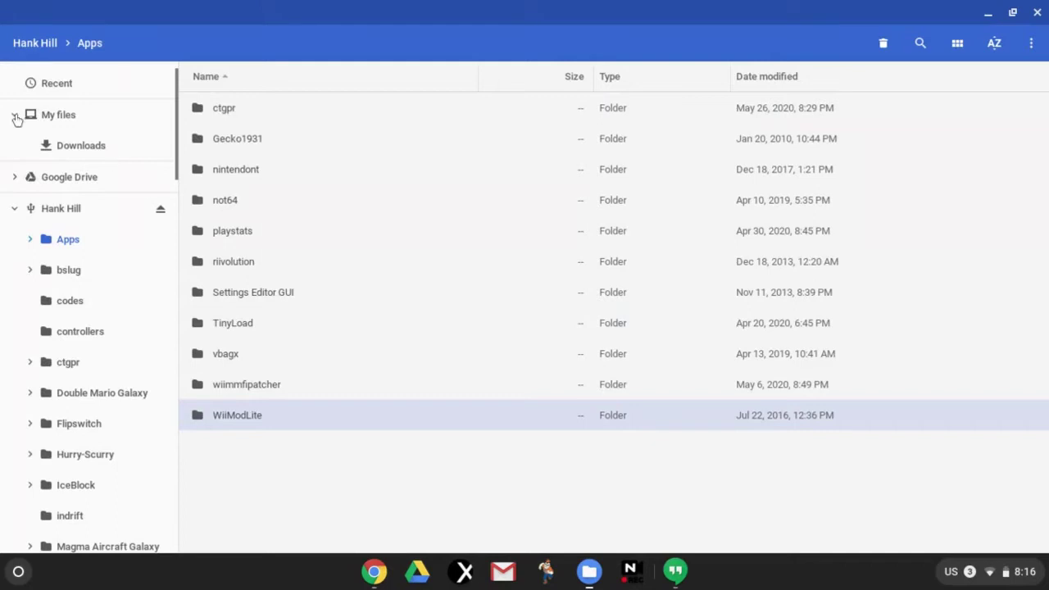
# Collapse the Hank Hill drive's folder tree and unmount the WiiModLite_v1.7 (3) archive
pyautogui.click(15, 209)
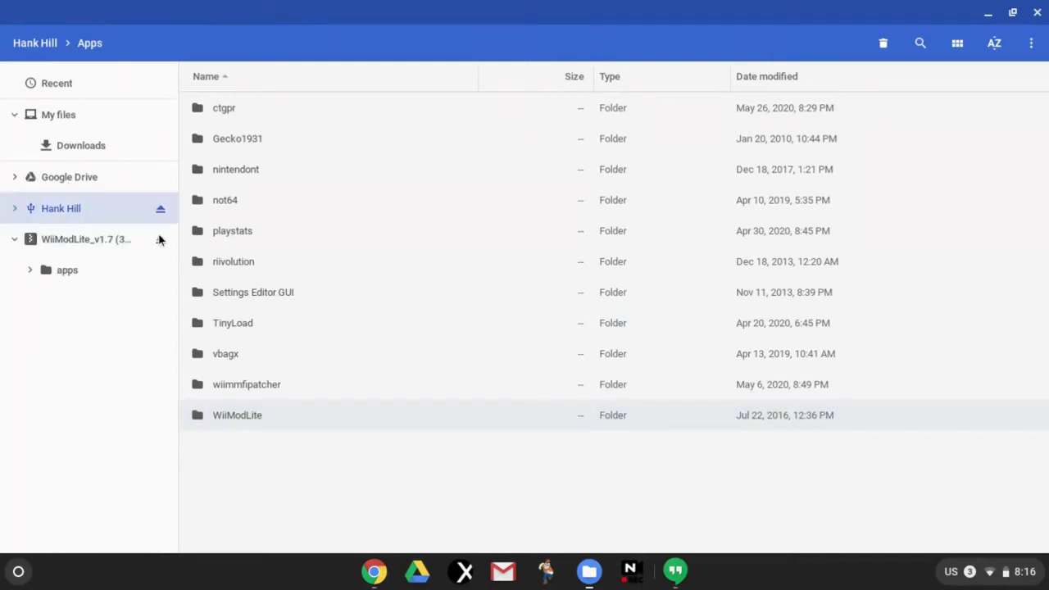
pyautogui.click(160, 242)
pyautogui.click(99, 84)
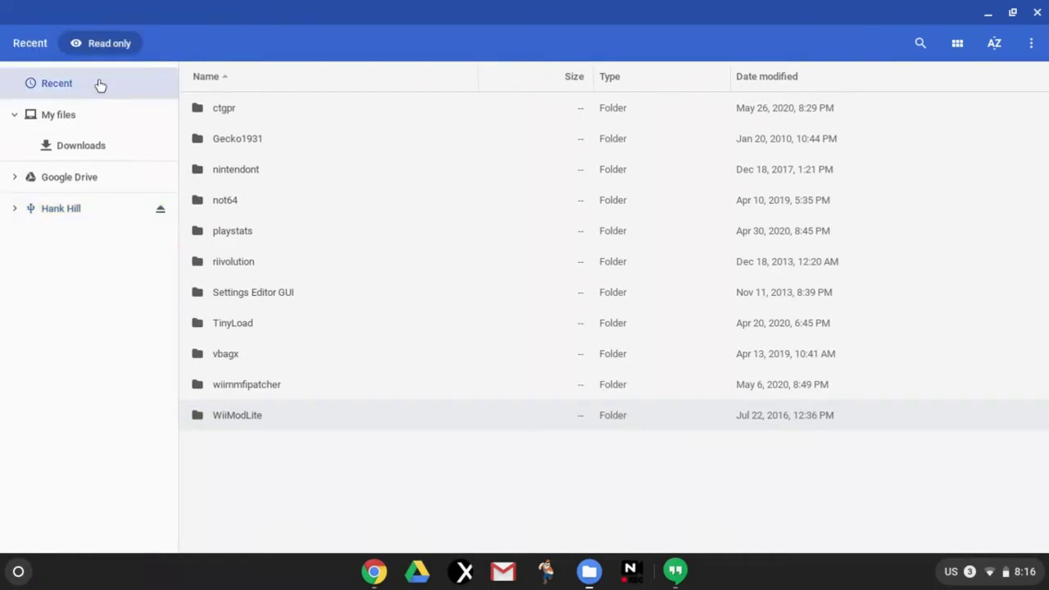
# Create a folder named "Kermit's Nipples" at the root of the Hank Hill drive
pyautogui.click(65, 209)
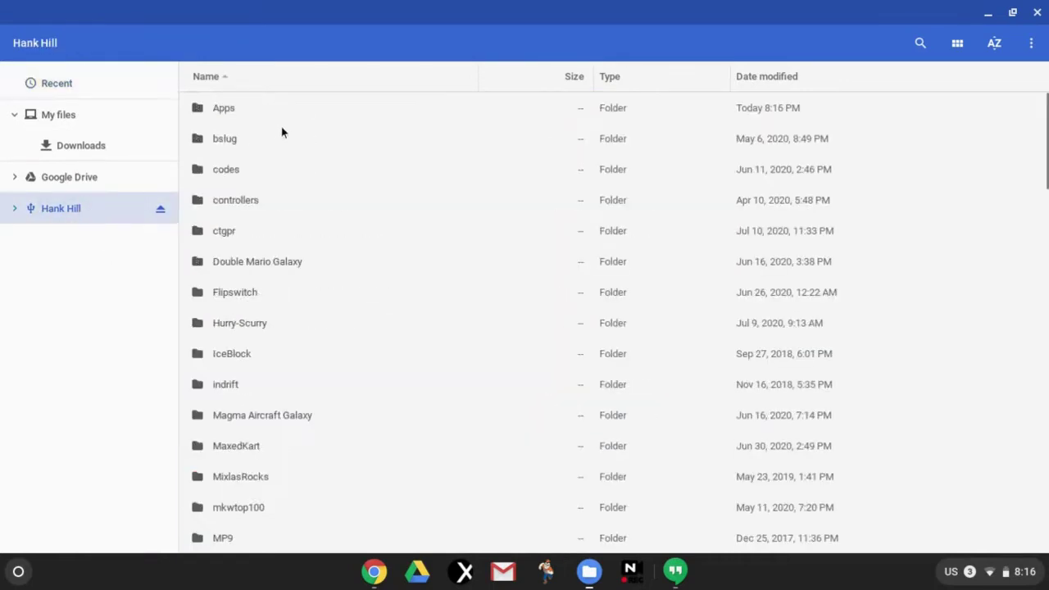
pyautogui.rightClick(266, 108)
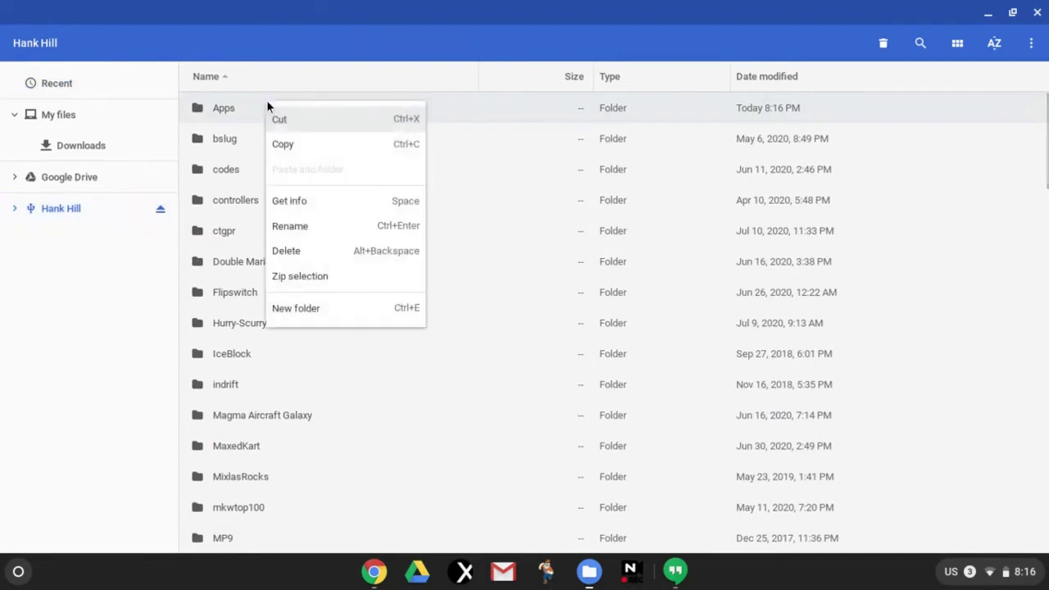
pyautogui.click(328, 305)
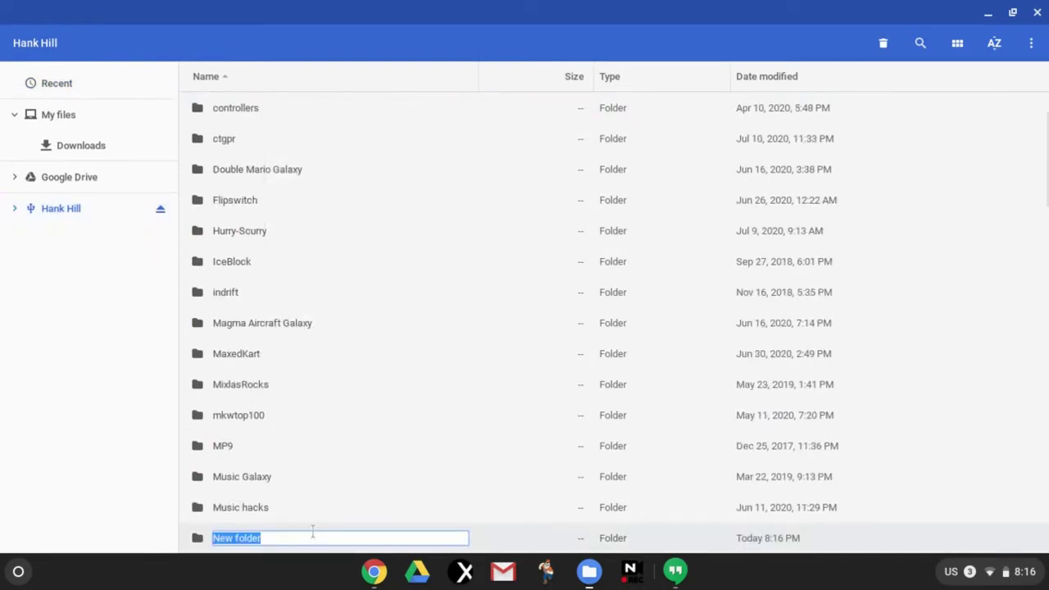
pyautogui.press('BackSpace')
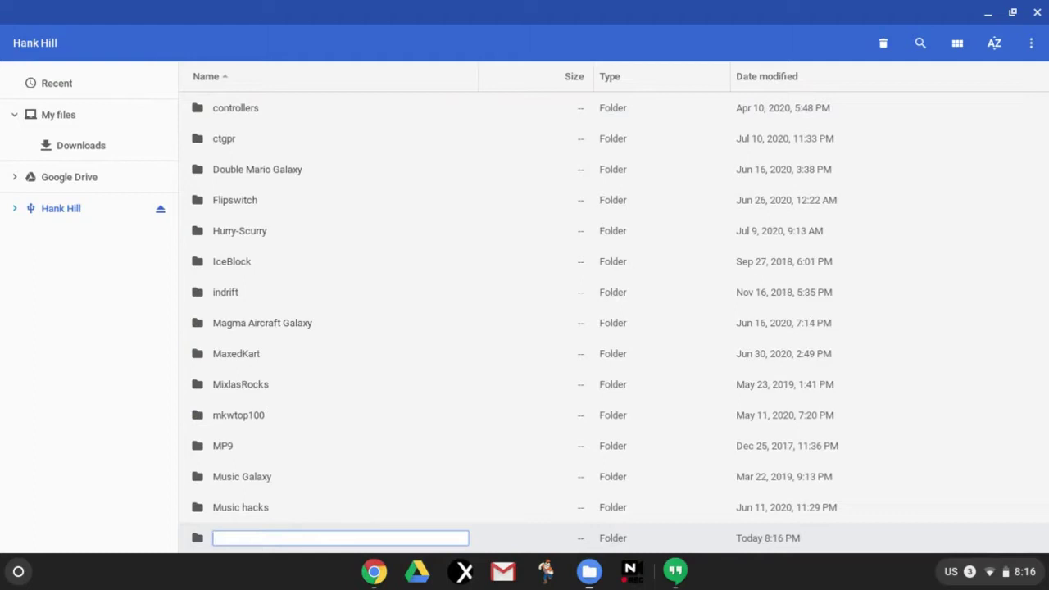
pyautogui.write("Kermit's Nipples")
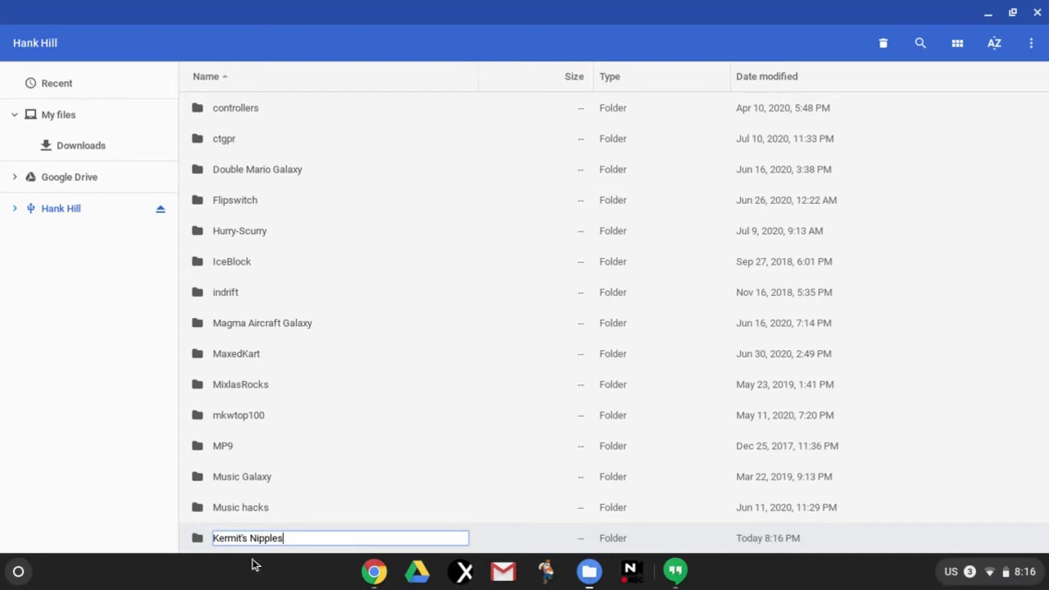
pyautogui.click(135, 513)
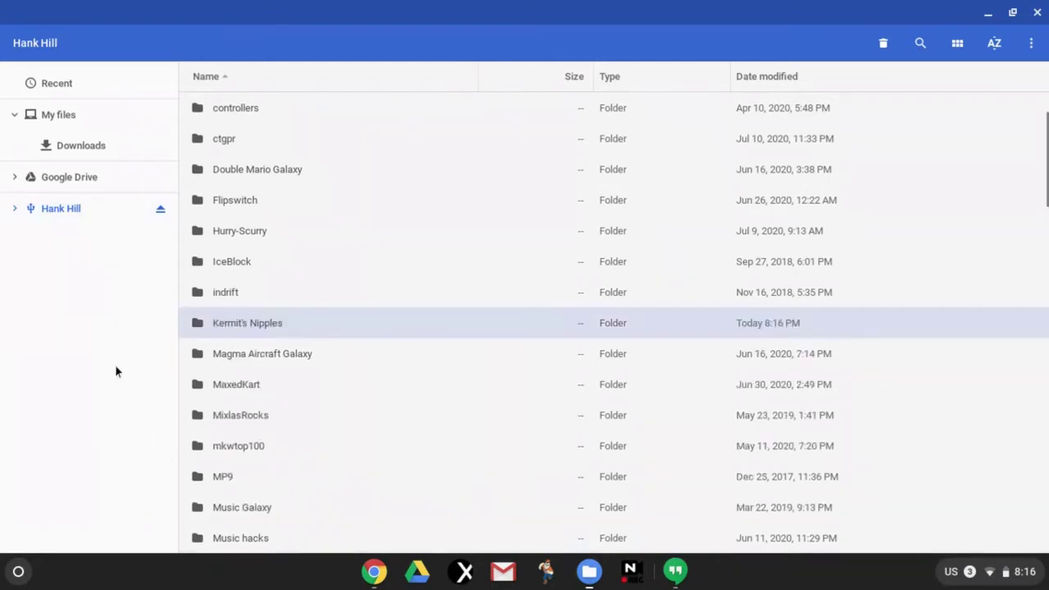
# Copy Super Punch-Out!!.wad from the recent files into the Kermit's Nipples folder, open that folder and dismiss the copy notification
pyautogui.click(72, 88)
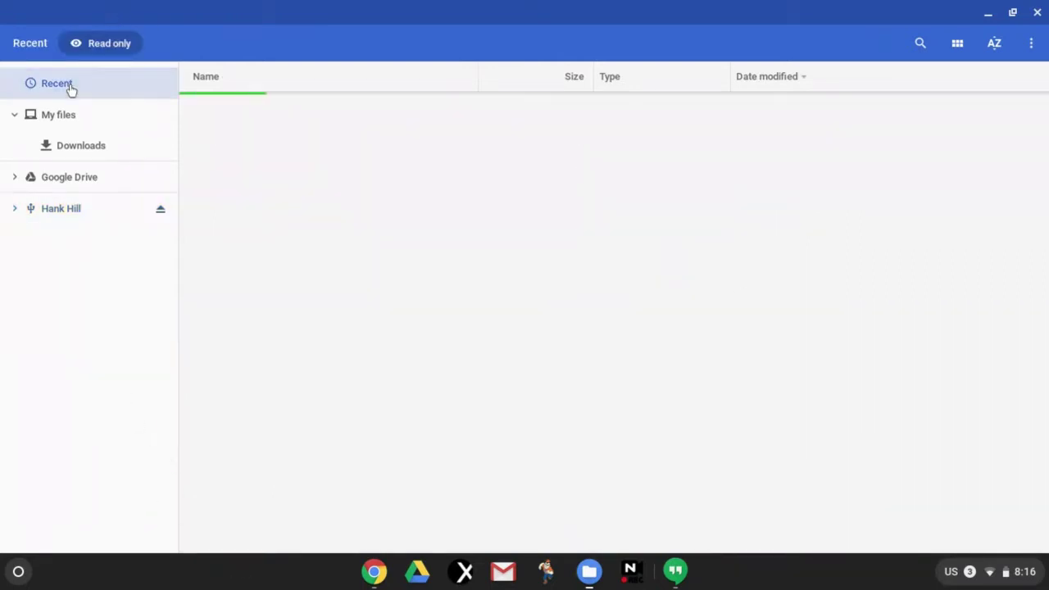
pyautogui.click(259, 111)
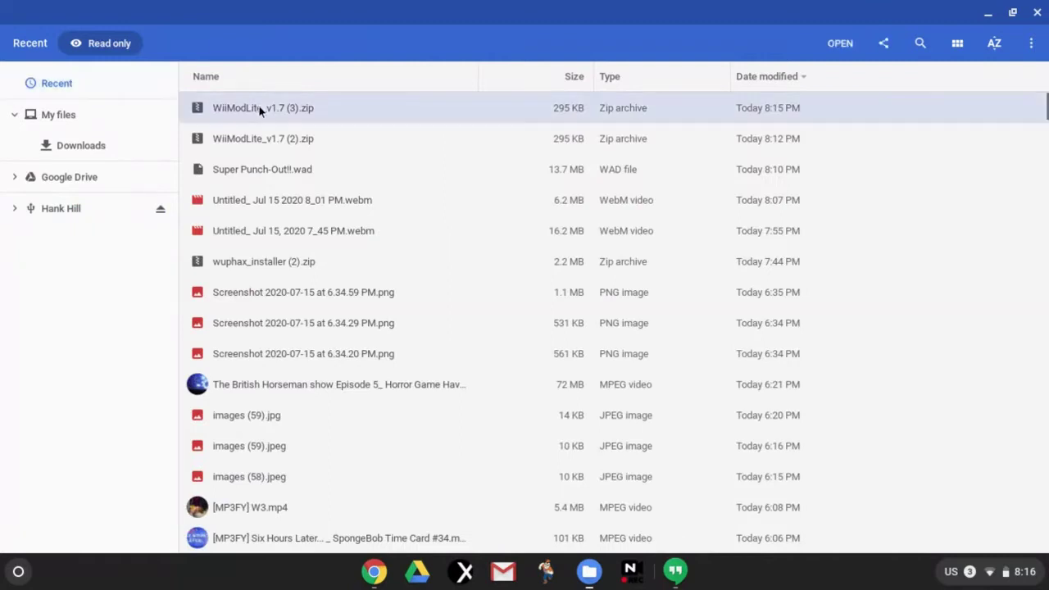
pyautogui.press('Down')
pyautogui.press('Down')
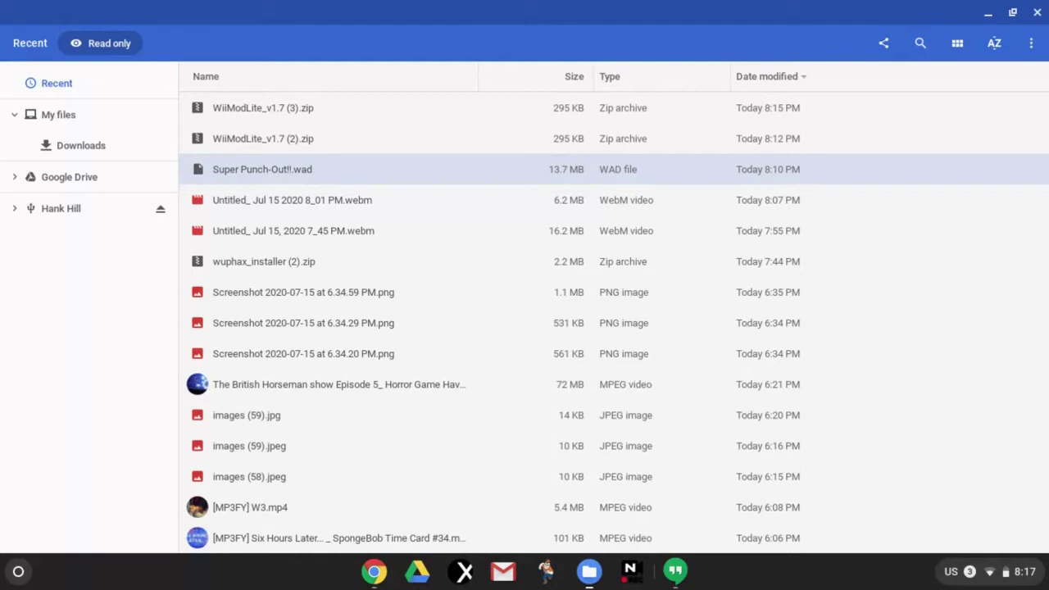
pyautogui.click(10, 211)
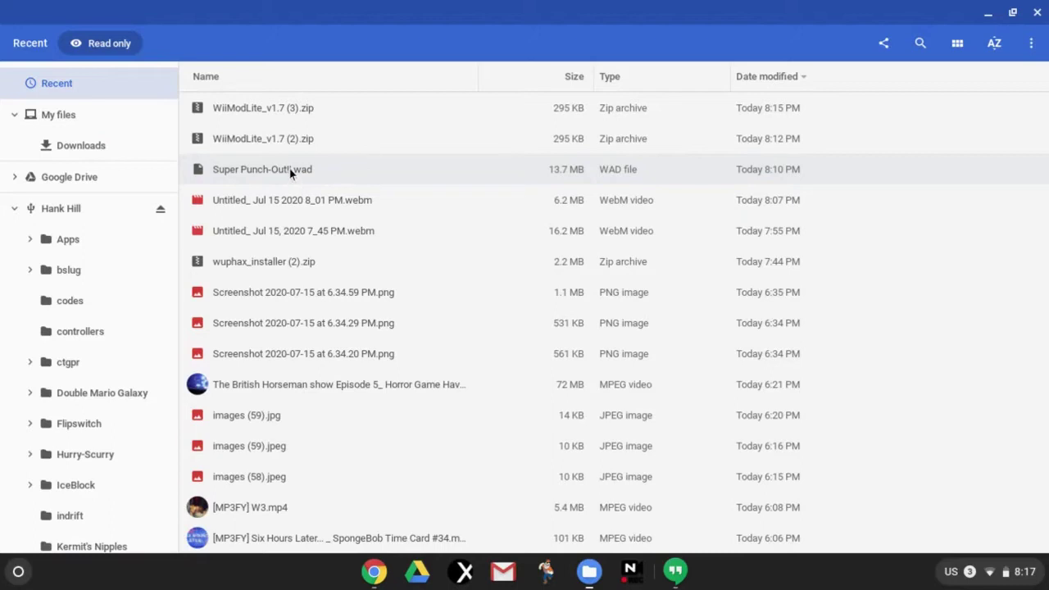
pyautogui.moveTo(289, 172); pyautogui.dragTo(92, 378)
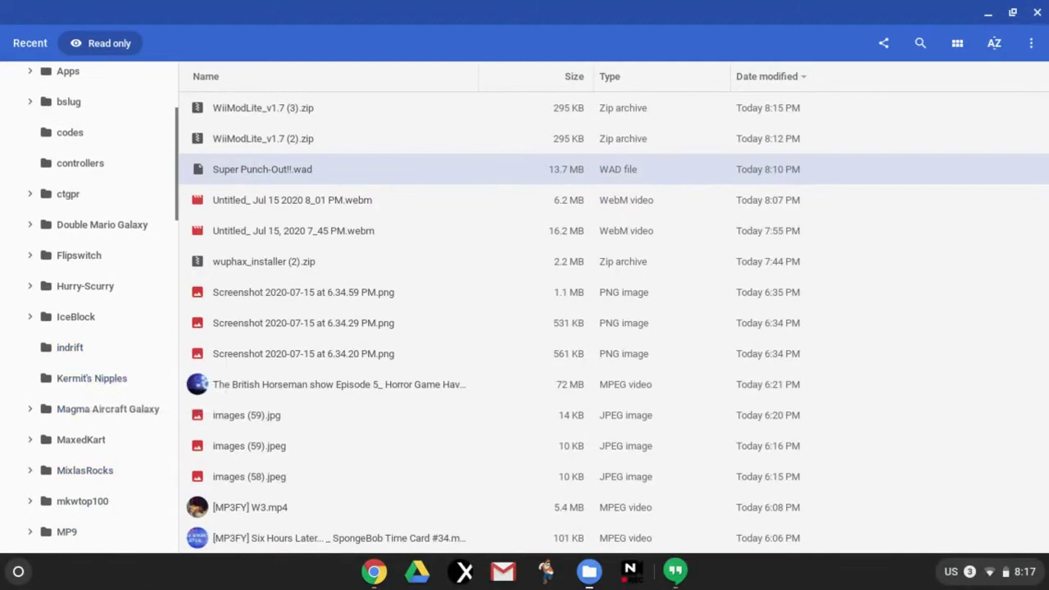
pyautogui.click(90, 384)
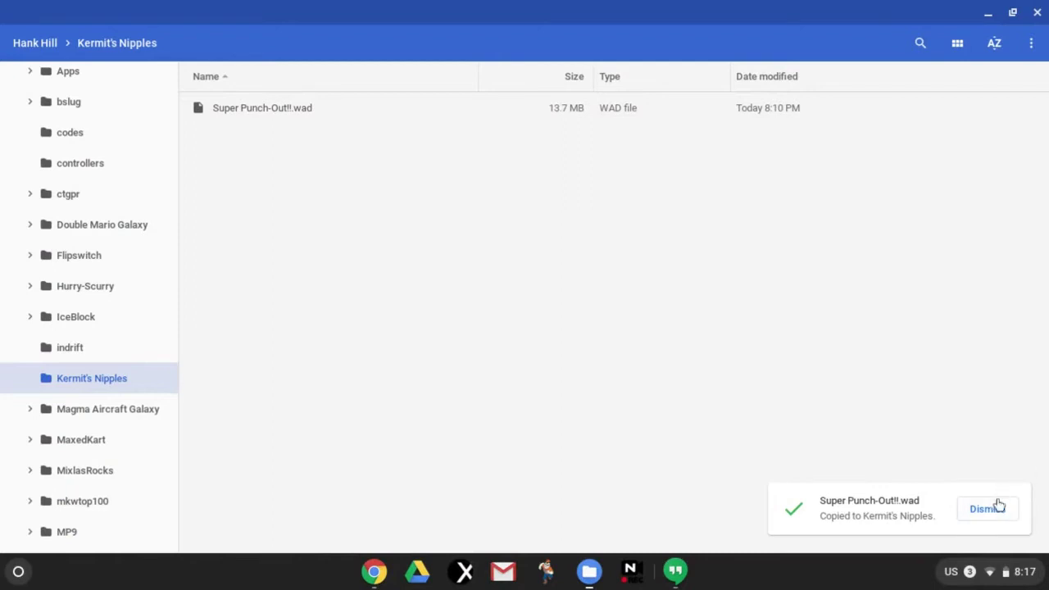
pyautogui.click(985, 508)
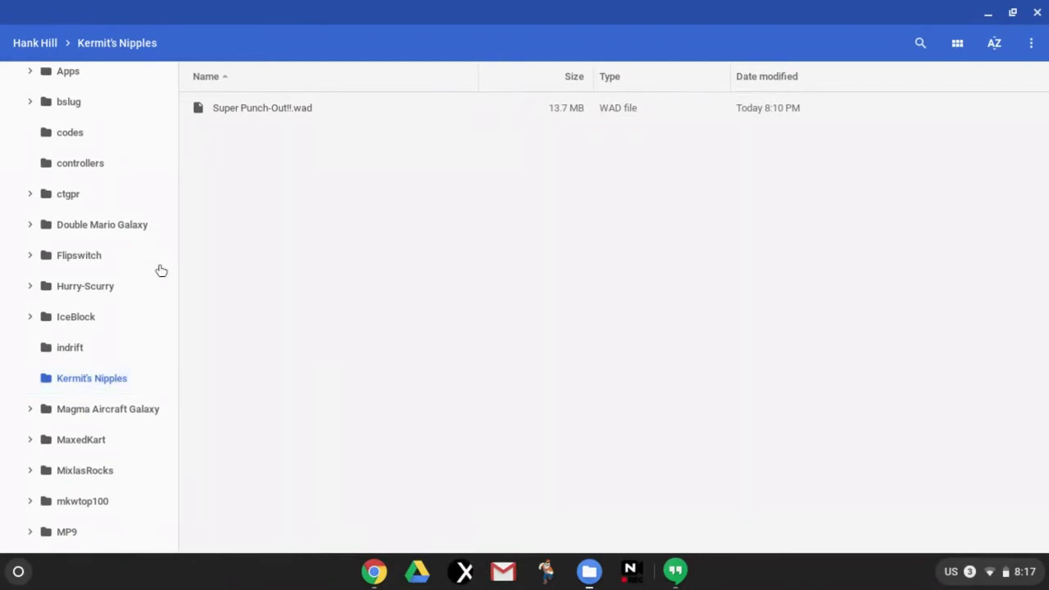
# Collapse and eject the Hank Hill drive, then close the Files window
pyautogui.scroll(1, 175, 102)
pyautogui.scroll(3, 183, 100)
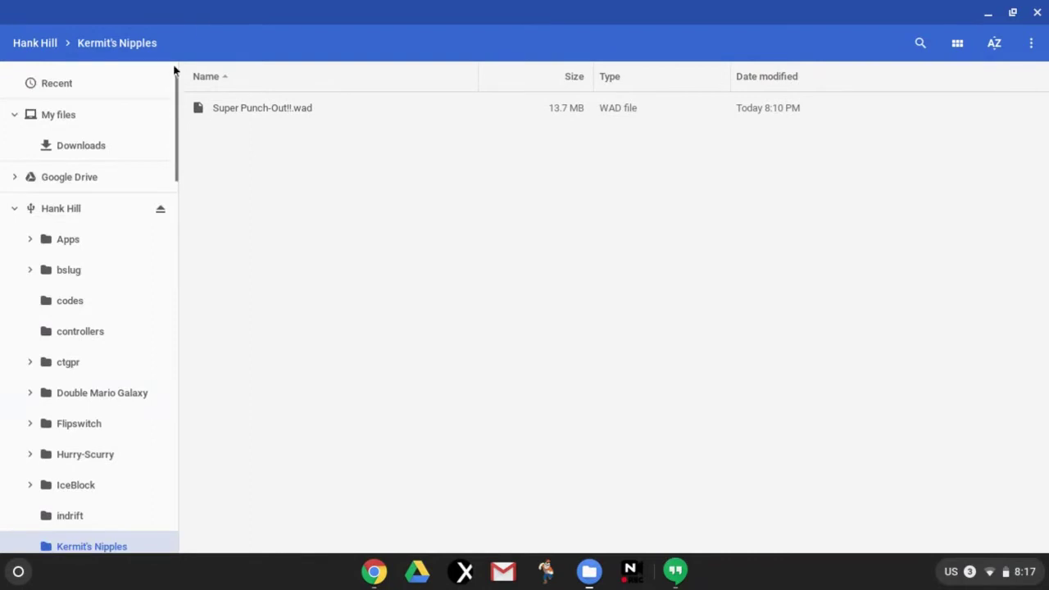
pyautogui.click(13, 210)
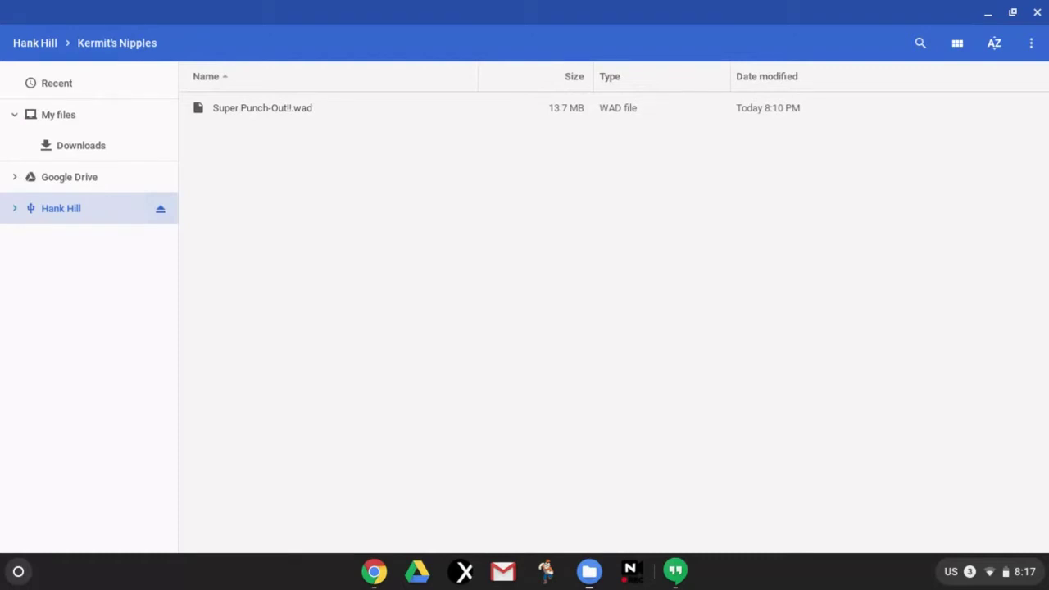
pyautogui.click(161, 209)
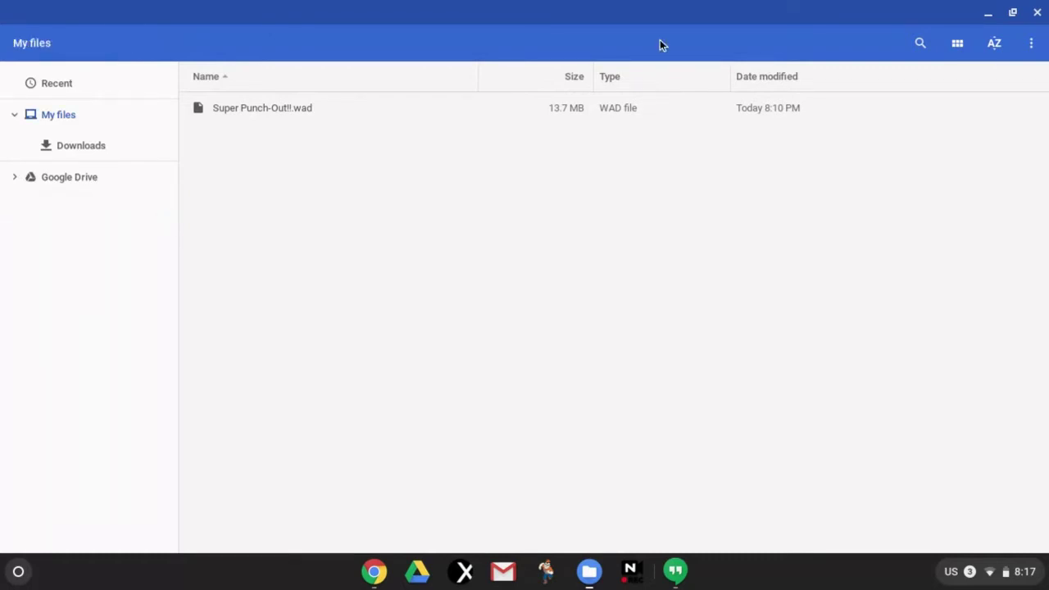
pyautogui.click(1036, 12)
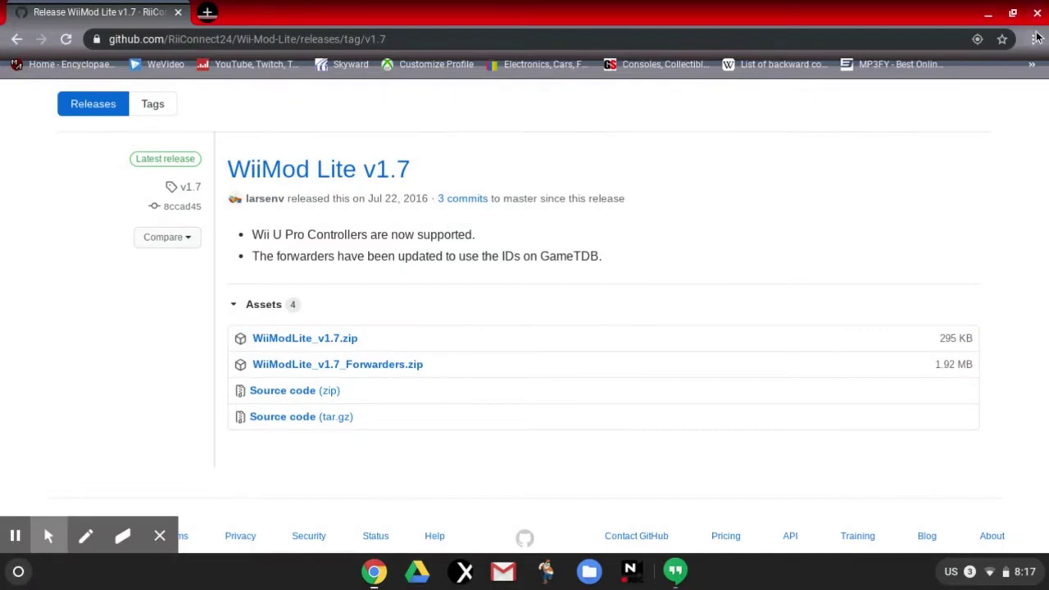
pyautogui.click(1034, 39)
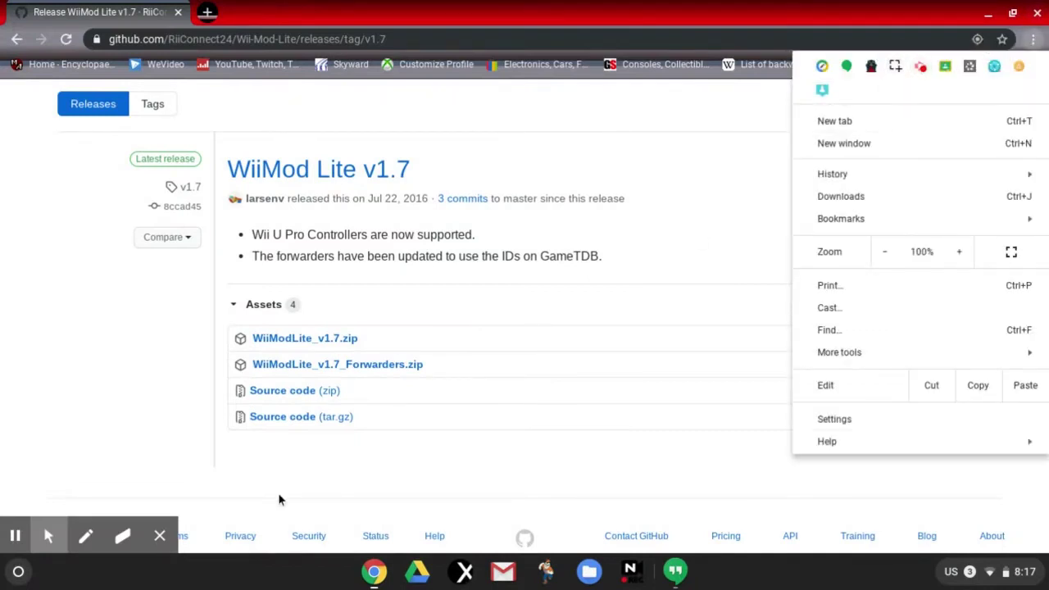
pyautogui.click(14, 542)
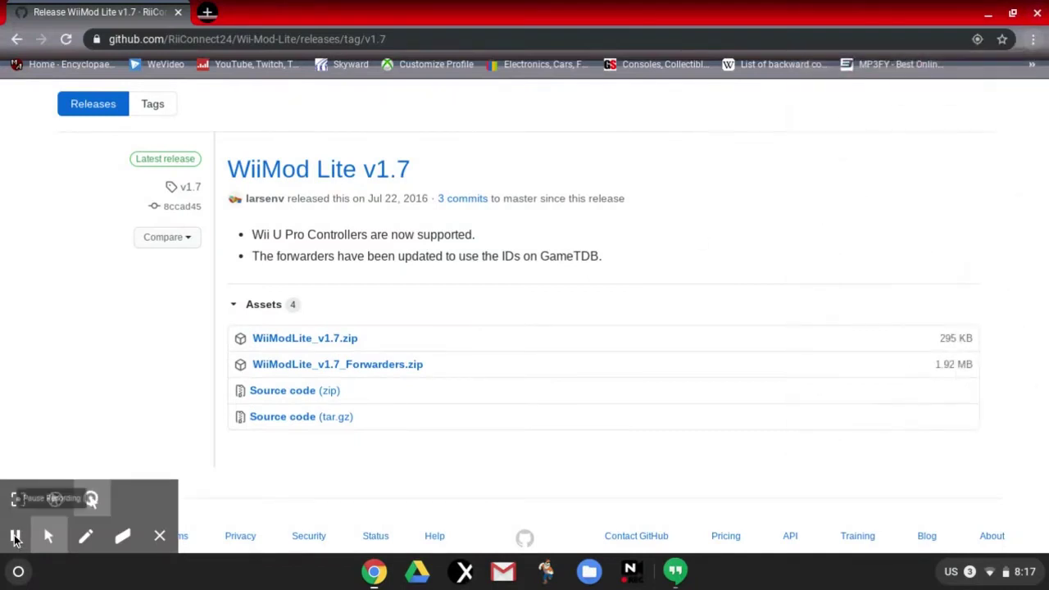